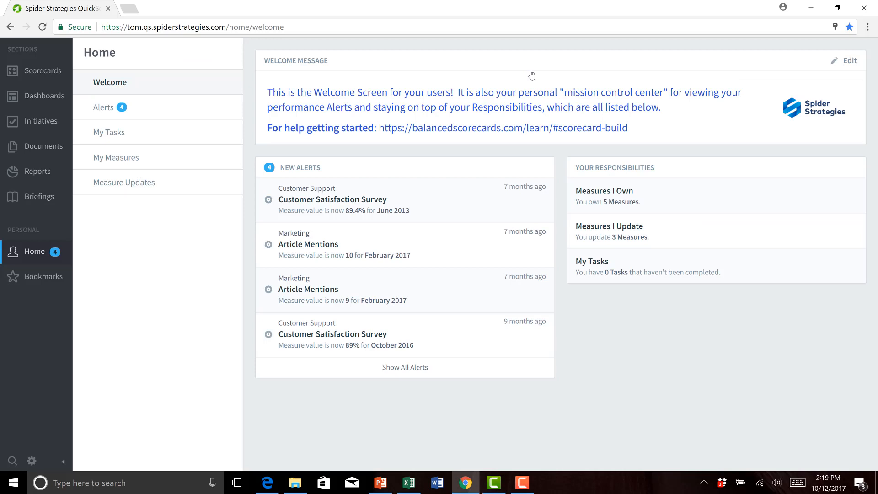
Step: Open the dashboards of the Mobileworld Inc. organization
click(46, 97)
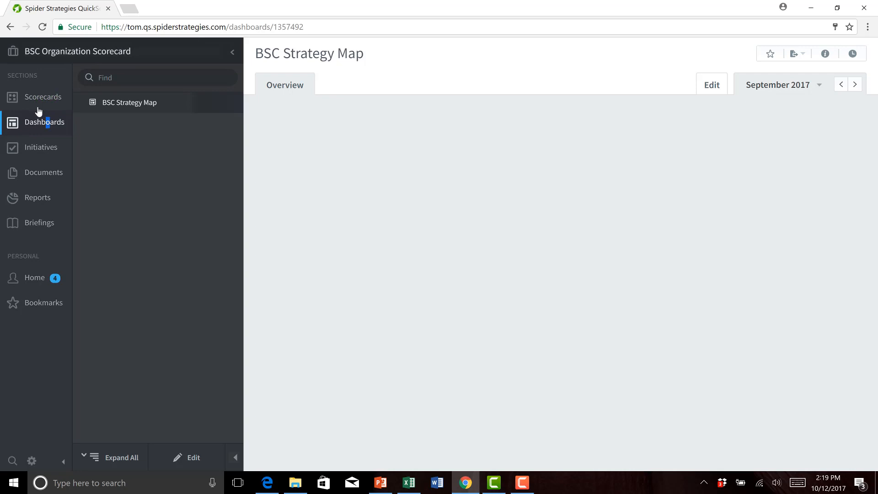
click(120, 53)
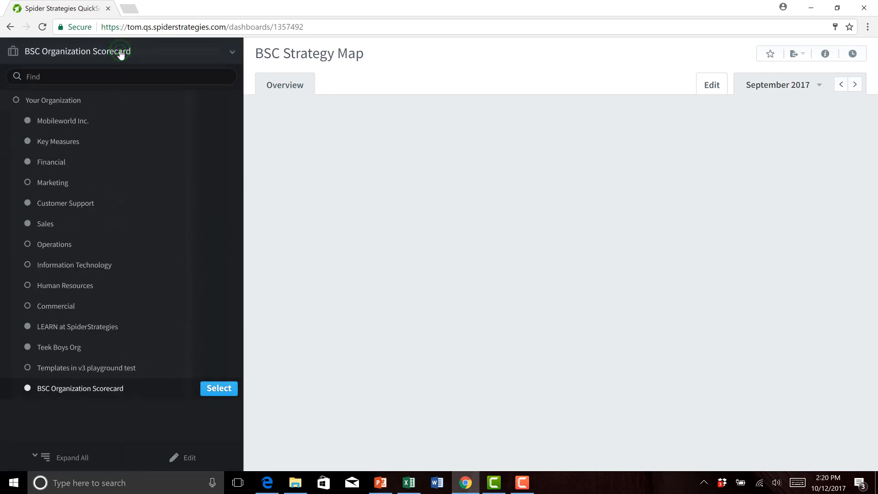
click(65, 122)
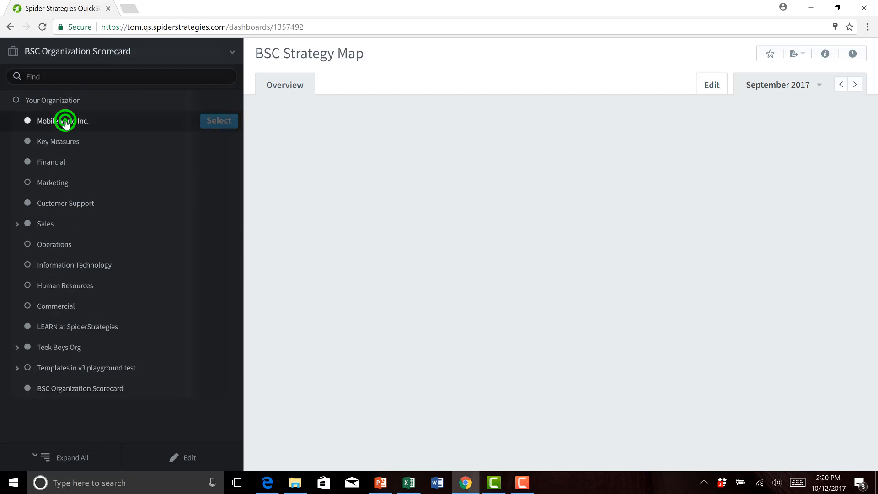
click(219, 122)
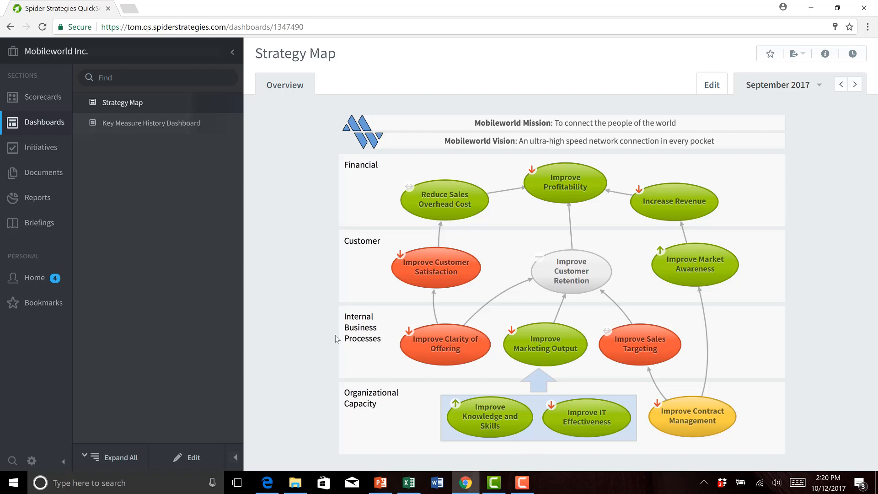
Step: Create a new dashboard named Training Strategy Map 2017 under Mobileworld Inc
click(190, 459)
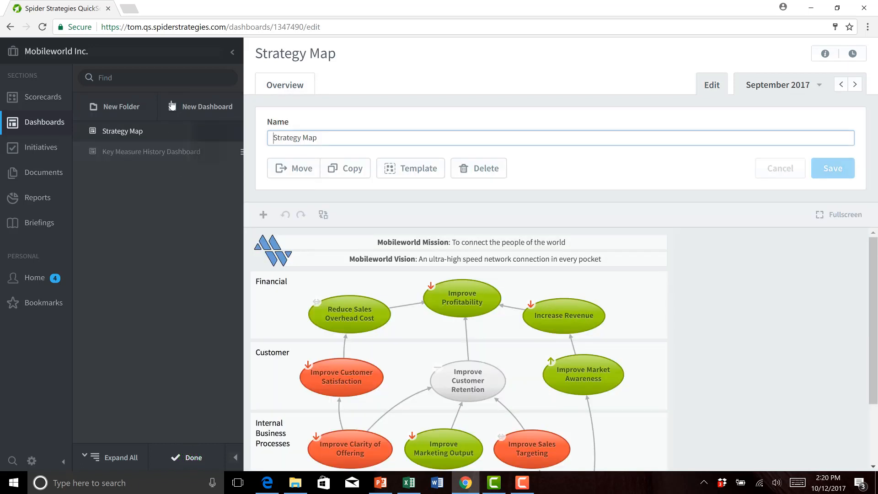
click(194, 108)
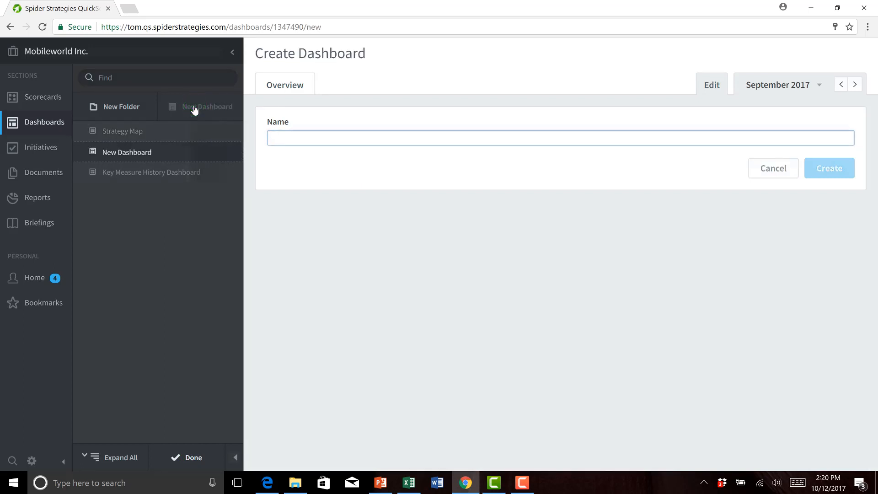
text(Training)
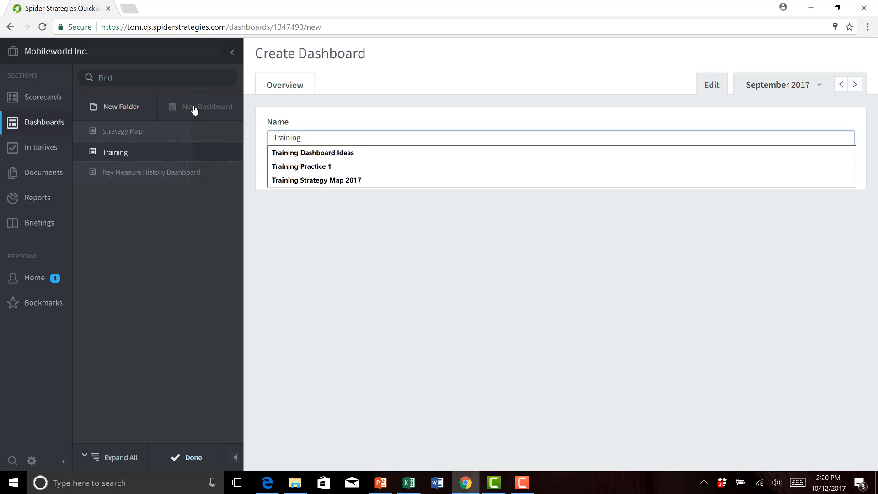
text(Strategy Map 2017)
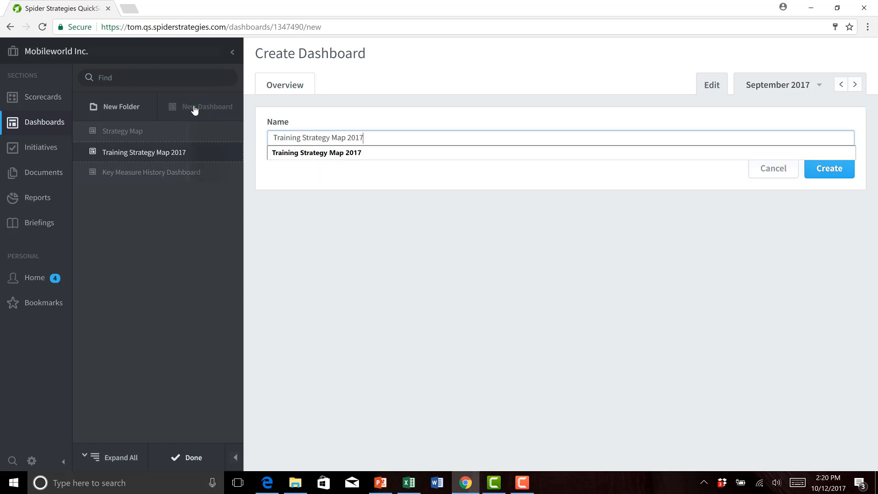
key(Return)
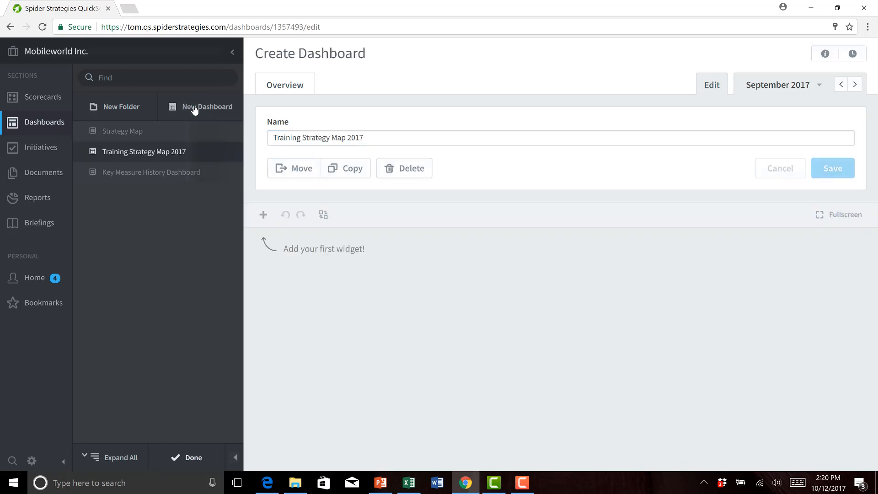
Step: Add an image widget using the file "mobileworld strategy map background image in jpg - Copy"
click(263, 215)
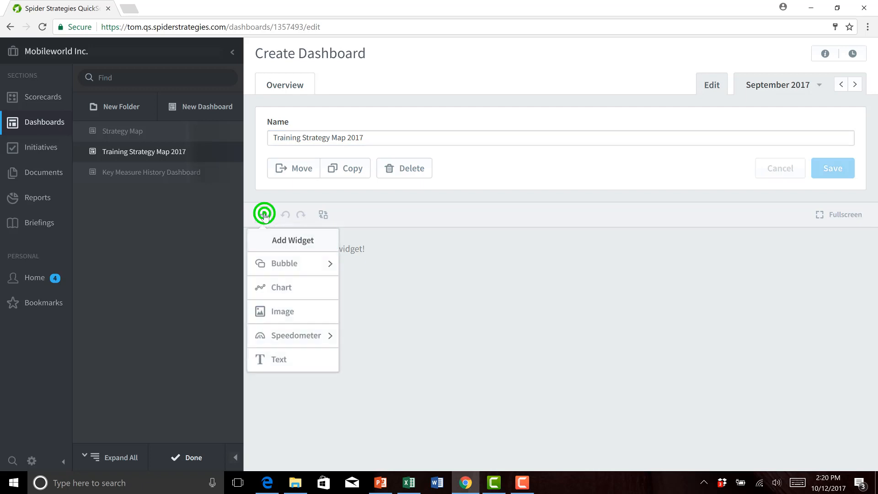
click(282, 315)
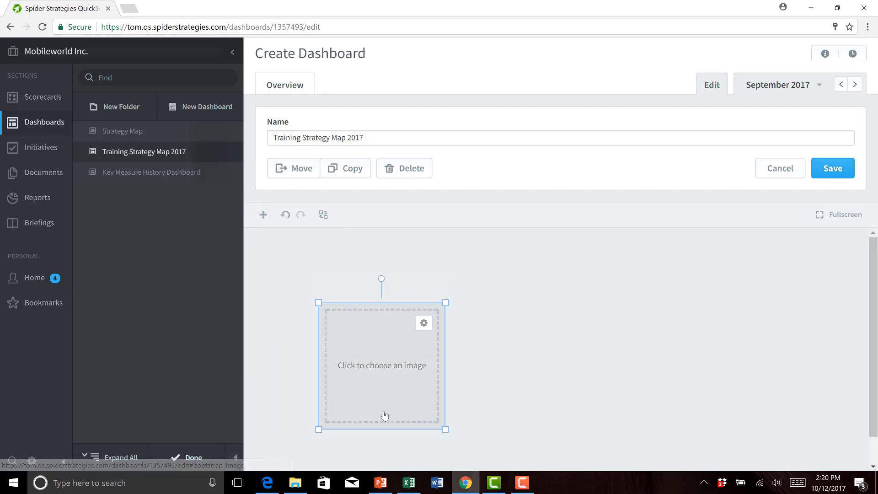
click(379, 365)
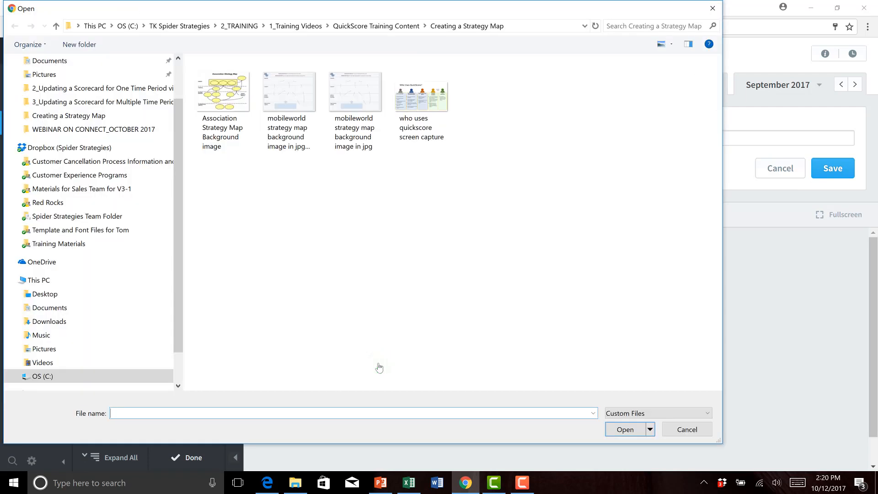
click(284, 100)
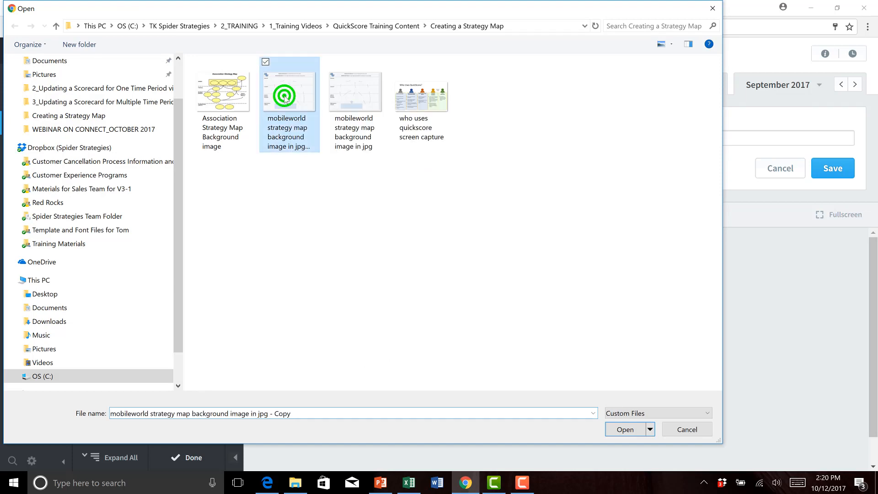
click(631, 432)
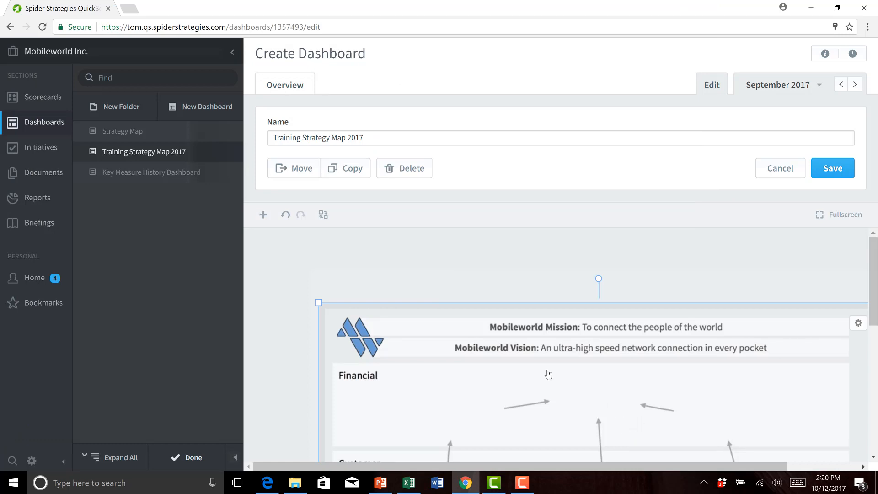
Step: Move the background image to the canvas's upper-left corner, scale it down, and check its fit in fullscreen view
drag(545, 367, 484, 294)
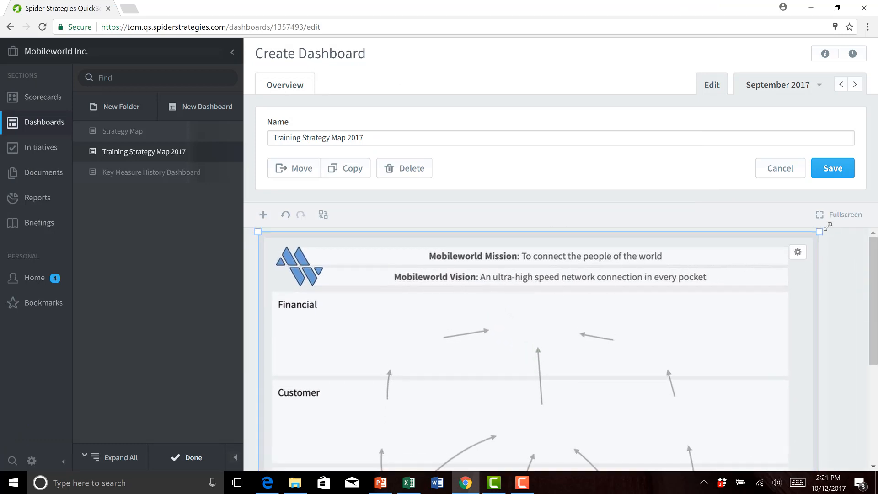
drag(819, 230, 619, 239)
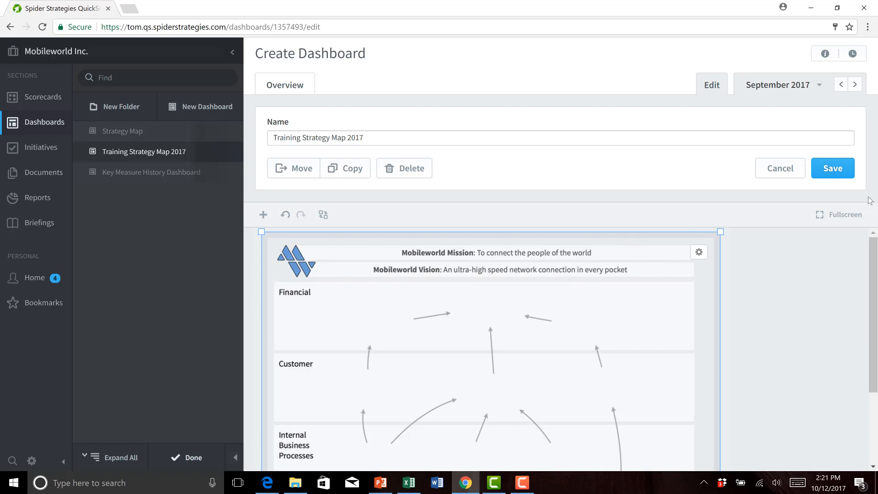
click(846, 215)
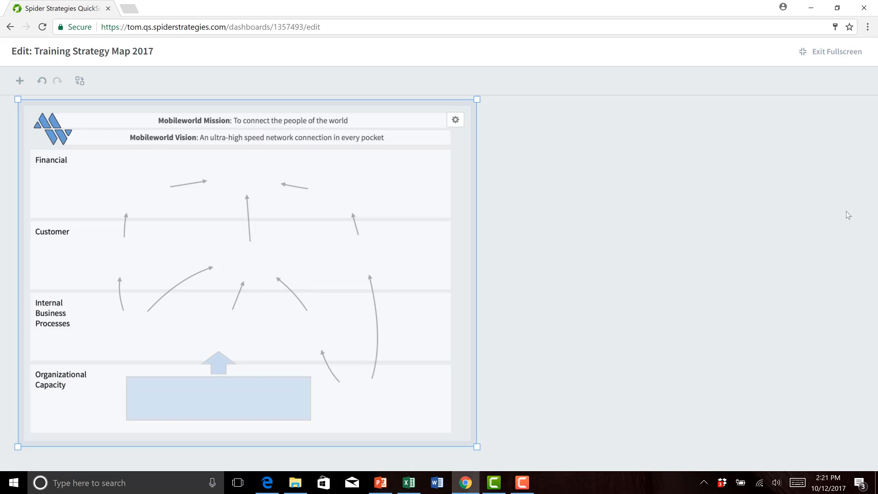
click(840, 51)
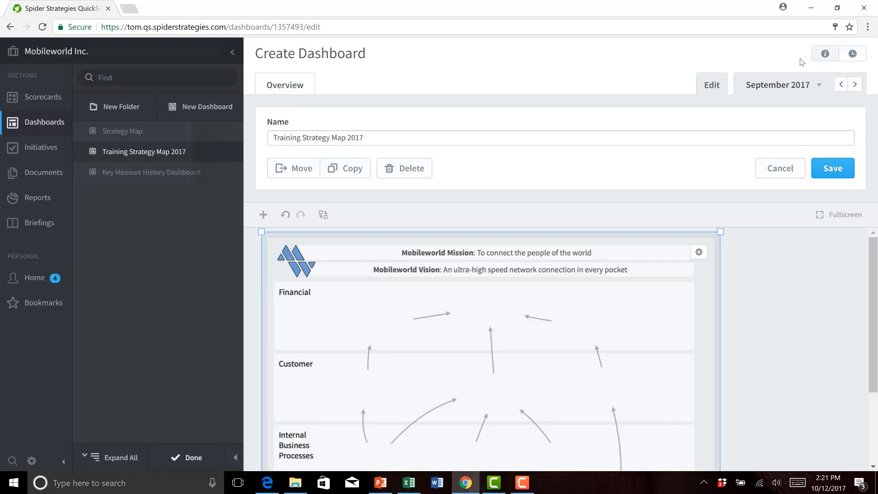
Step: Add a scorecard item bubble for Improve Knowledge and Skills from Learning and Growth in the Mobileworld Balanced Scorecard
scroll(814, 356, down, 3)
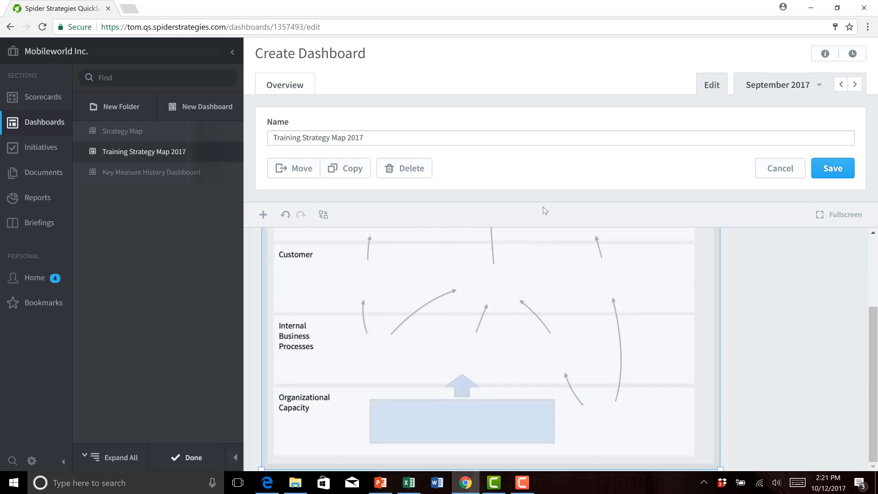
click(263, 215)
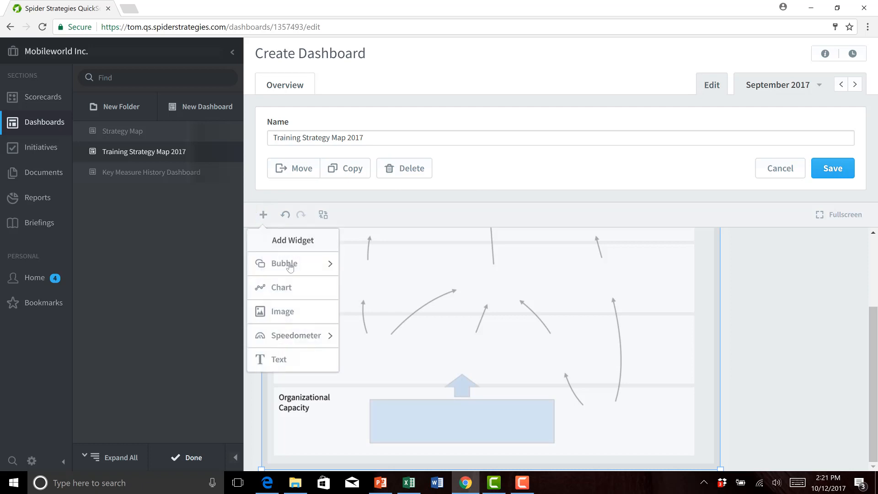
click(288, 265)
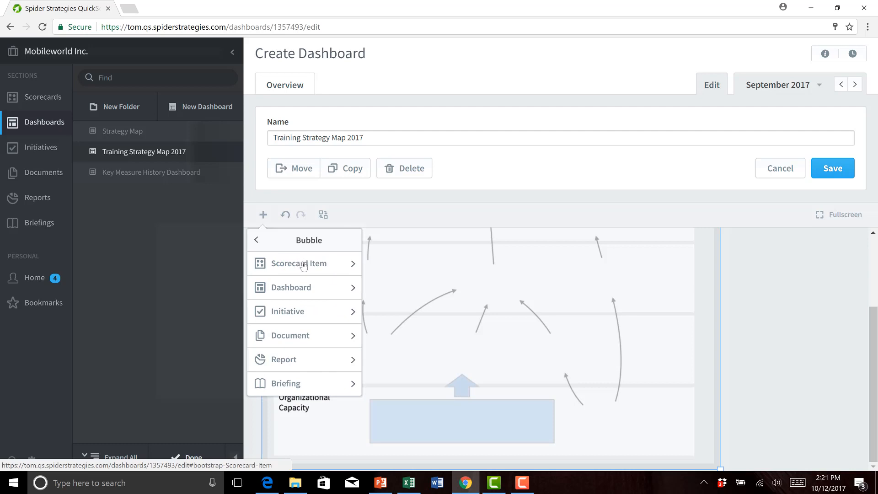
click(303, 266)
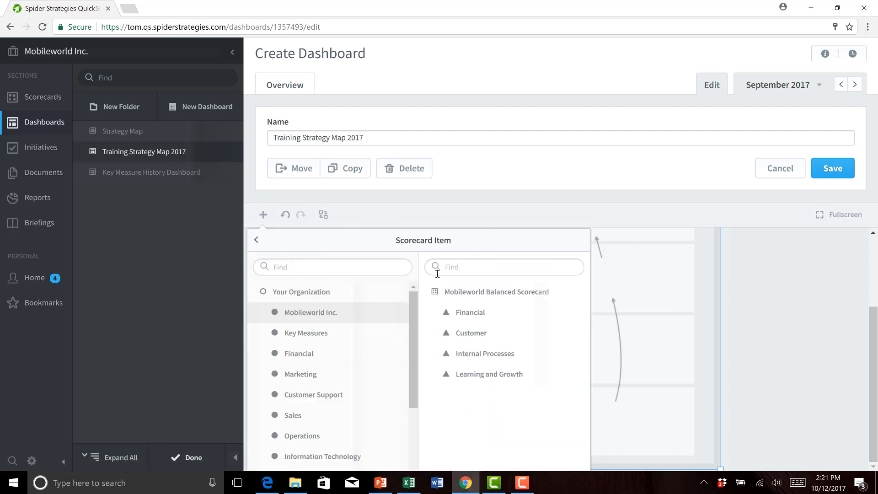
click(463, 376)
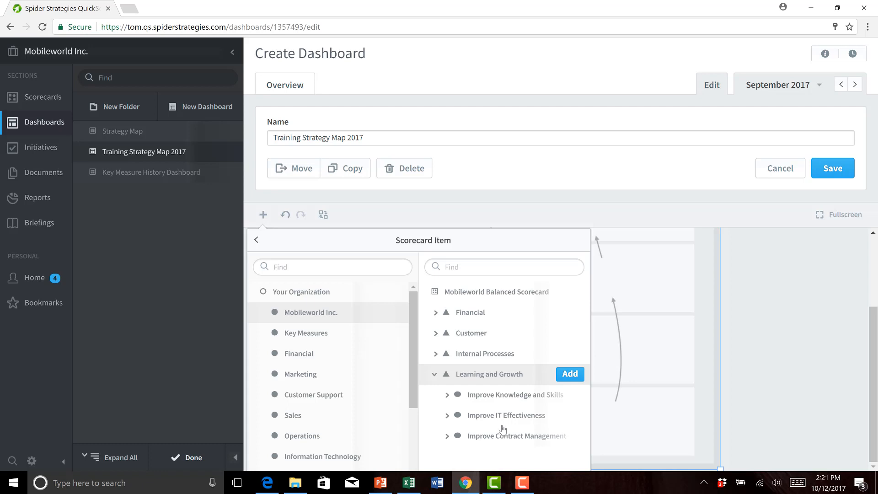
click(504, 396)
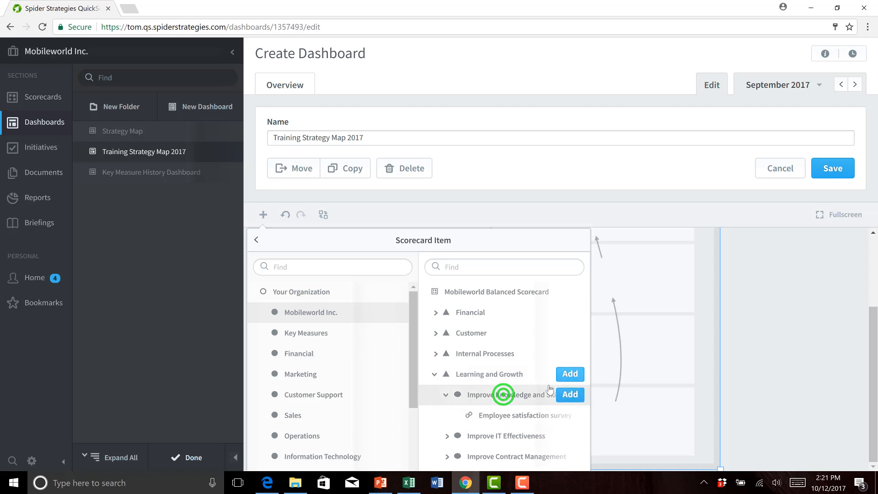
click(565, 396)
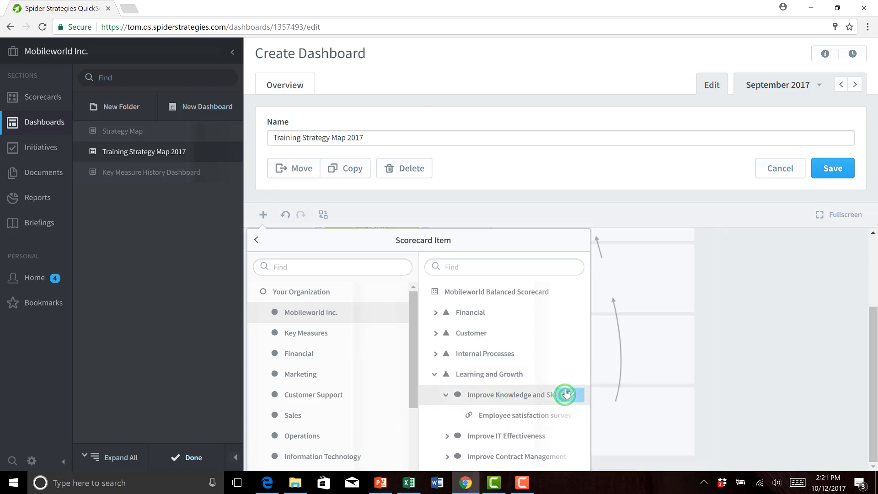
Step: Add scorecard item bubbles for Improve IT Effectiveness and Improve Contract Management from Learning and Growth
click(489, 438)
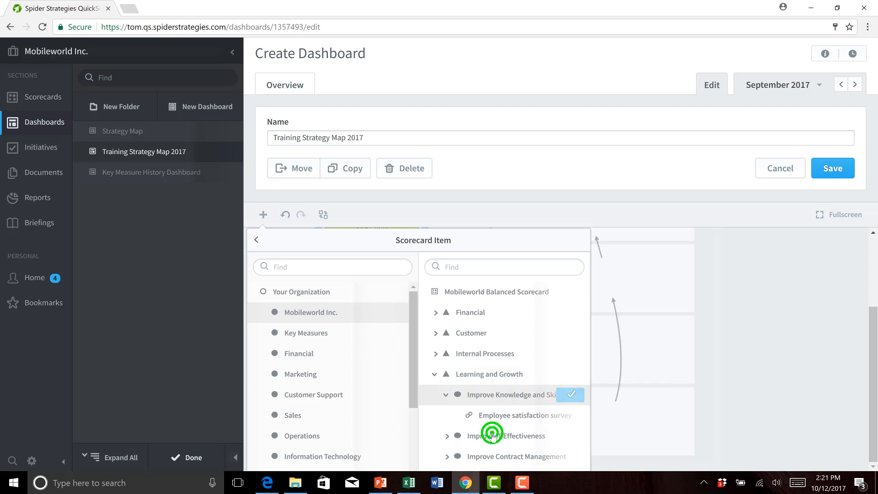
click(559, 436)
drag(583, 408, 584, 428)
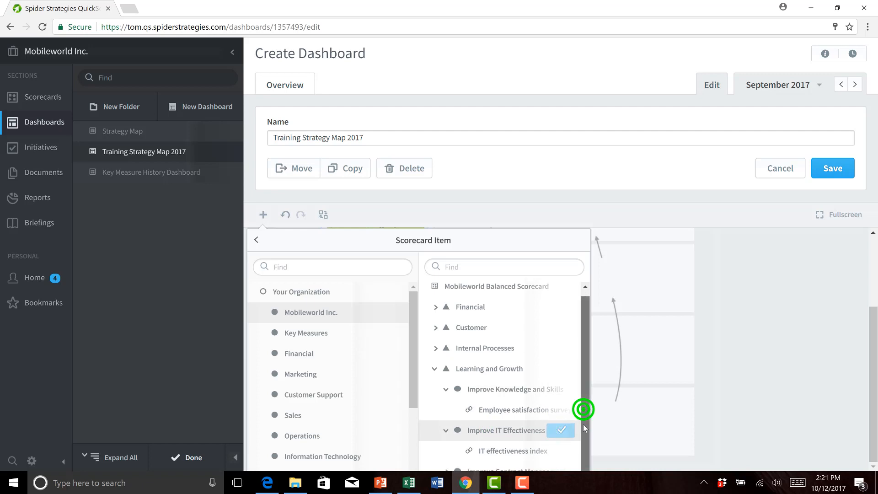
click(486, 457)
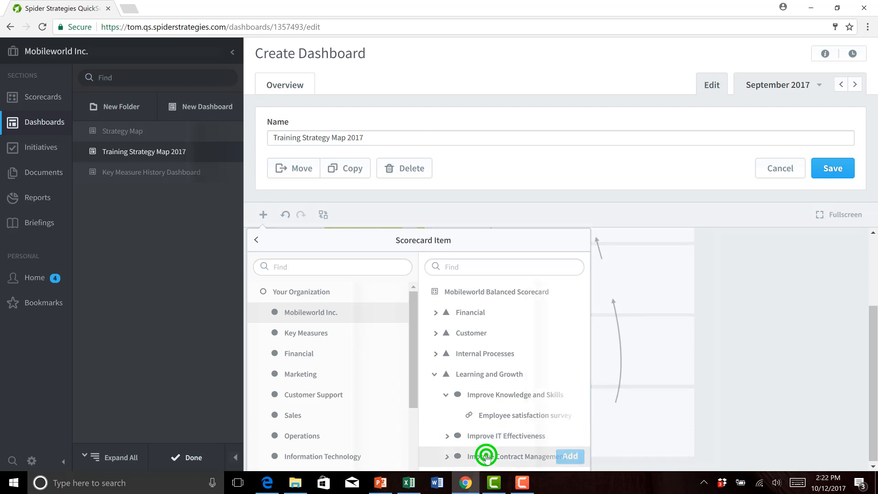
click(561, 457)
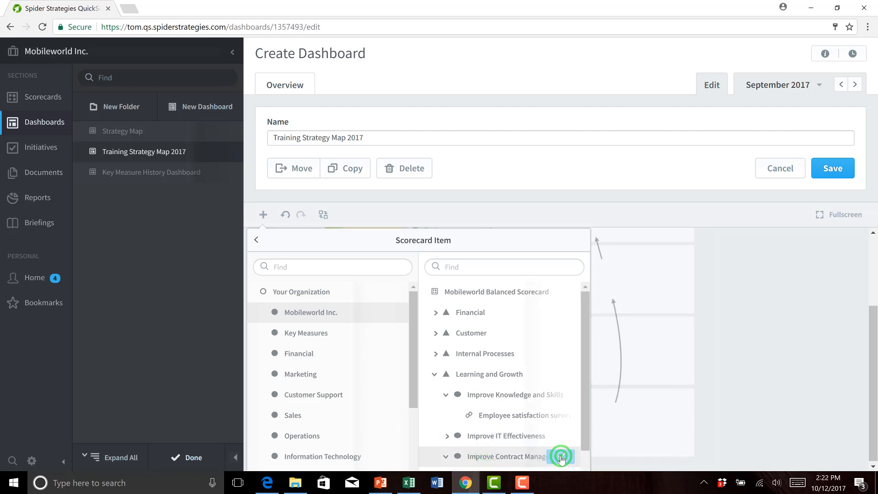
click(723, 282)
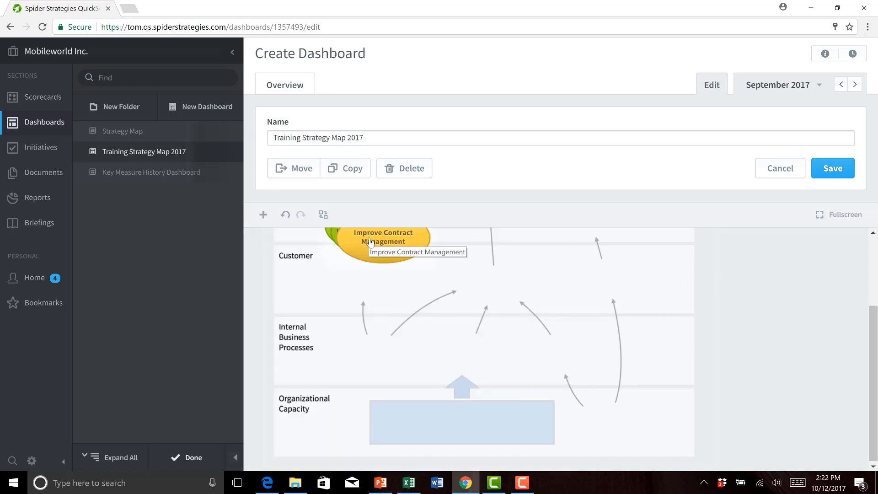
Step: Place and shrink the Improve Contract Management bubble beside the blue Organizational Capacity box and the Improve IT Effectiveness bubble in the box's right half
drag(370, 242, 608, 353)
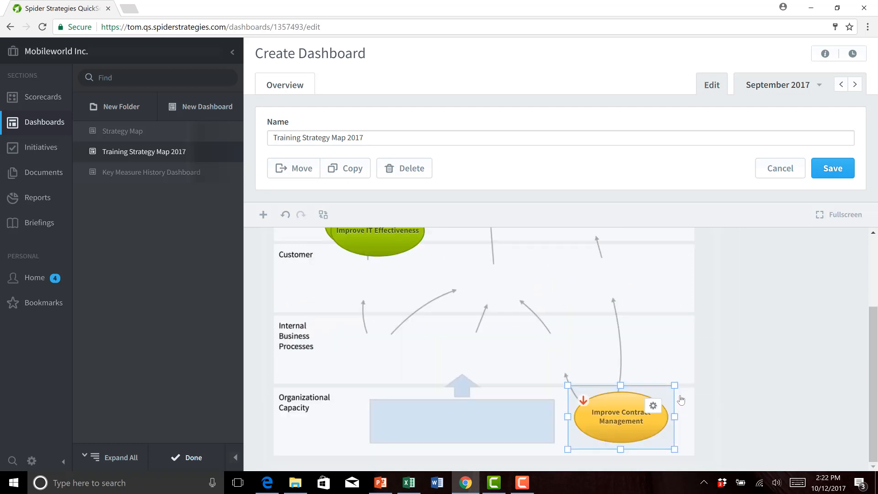
drag(677, 385, 666, 396)
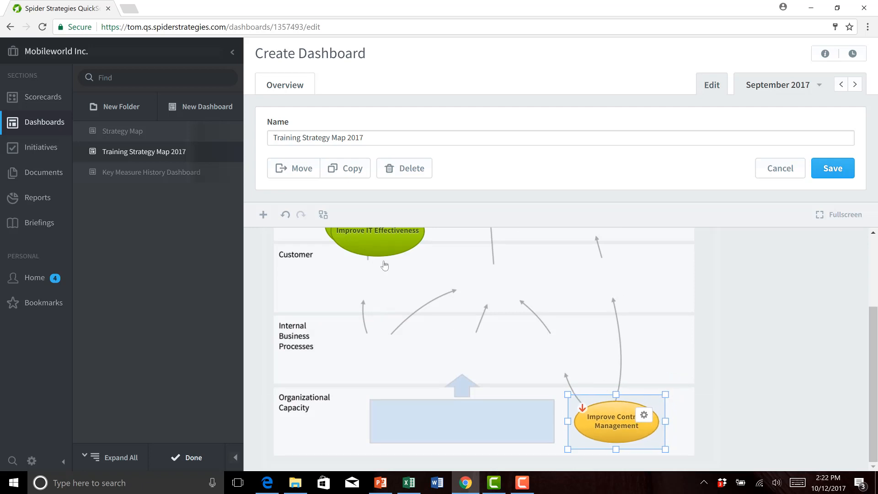
click(390, 243)
scroll(389, 240, up, 3)
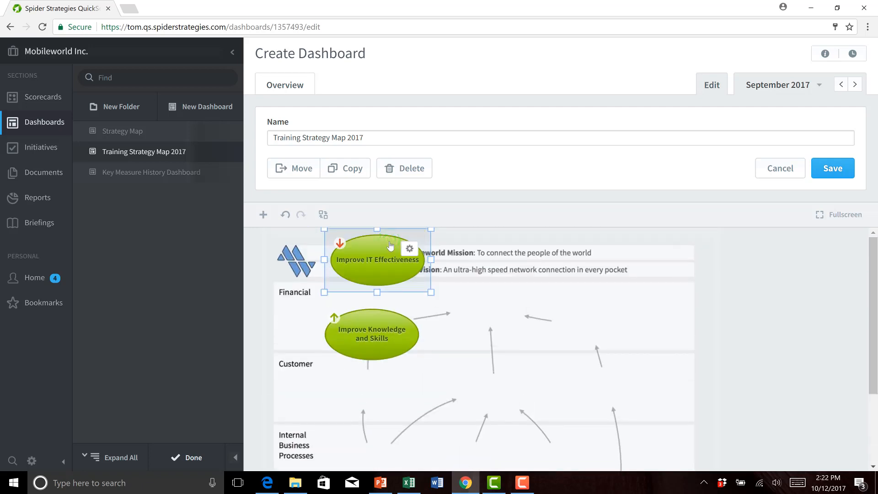
drag(384, 253, 533, 396)
drag(483, 418, 500, 417)
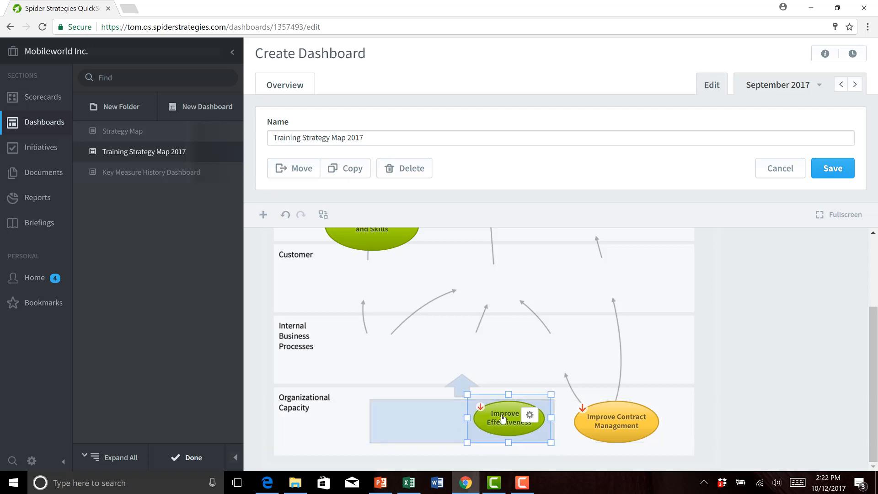
Step: Move the Improve Knowledge and Skills bubble into the left half of the blue Organizational Capacity box and shrink it to fit
click(364, 242)
drag(364, 242, 396, 346)
drag(401, 265, 404, 291)
drag(466, 386, 417, 409)
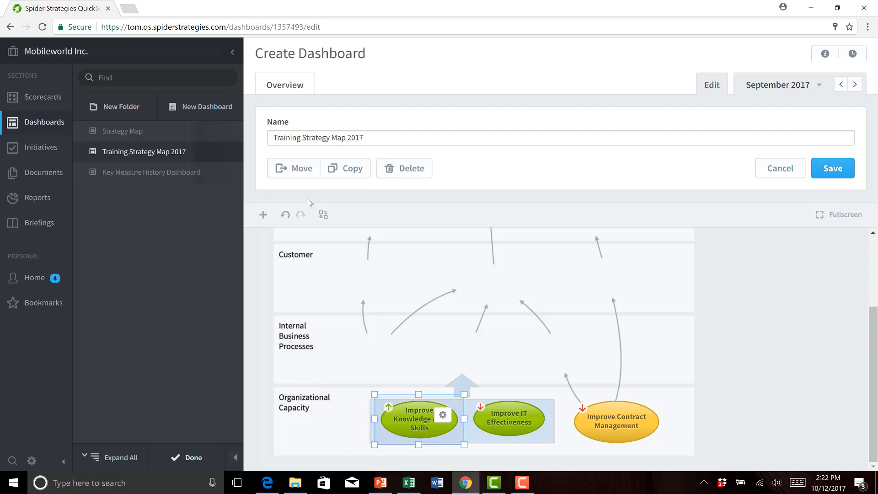
Step: Add a scorecard item bubble for Improve Sales Targeting from Internal Processes in the Mobileworld Balanced Scorecard
click(270, 218)
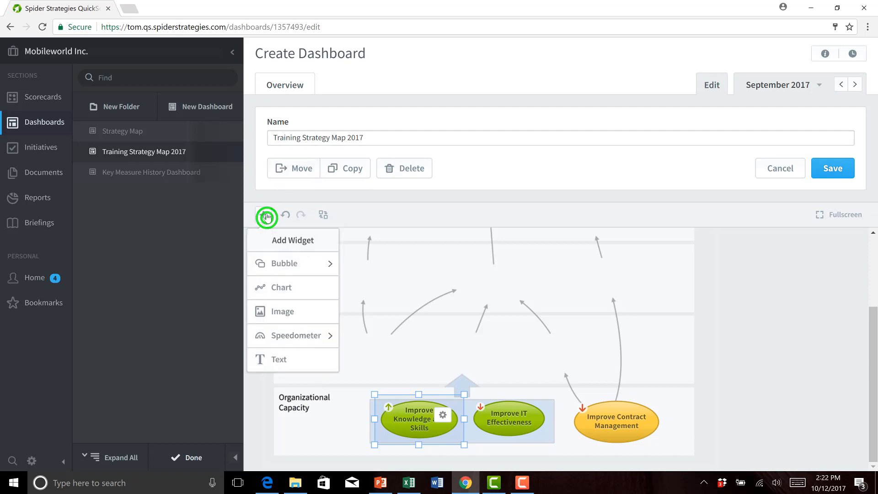
click(298, 264)
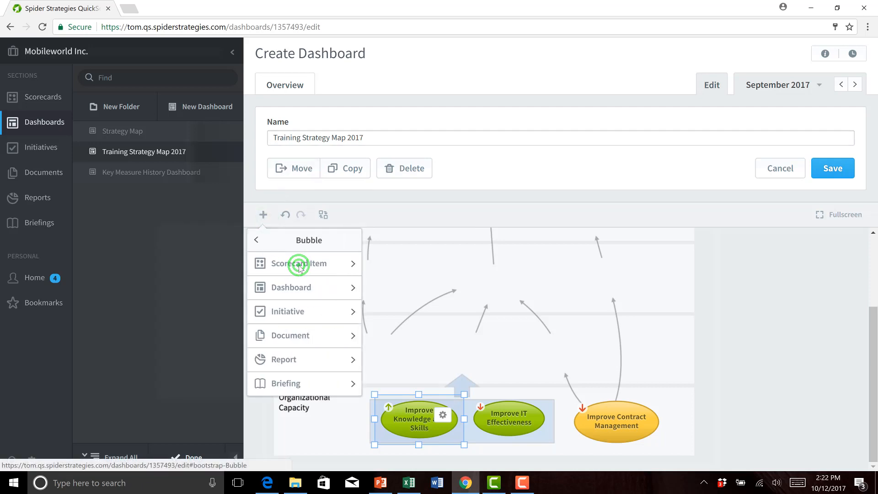
click(314, 263)
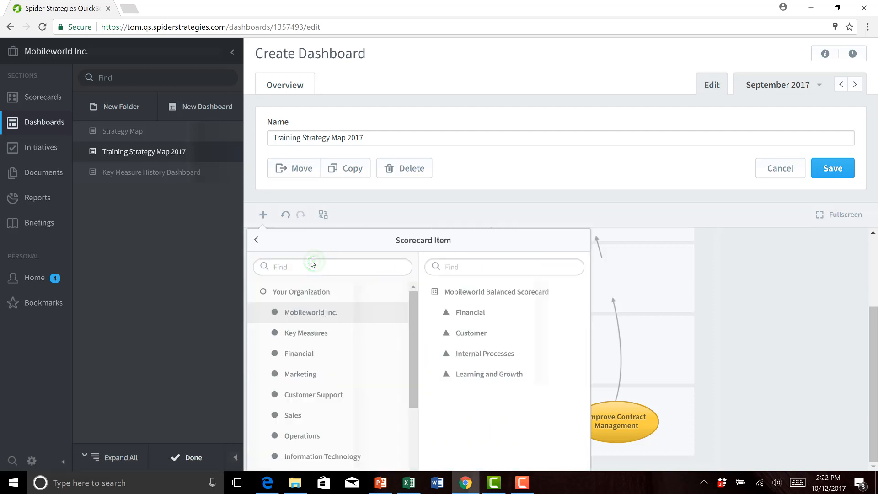
click(464, 353)
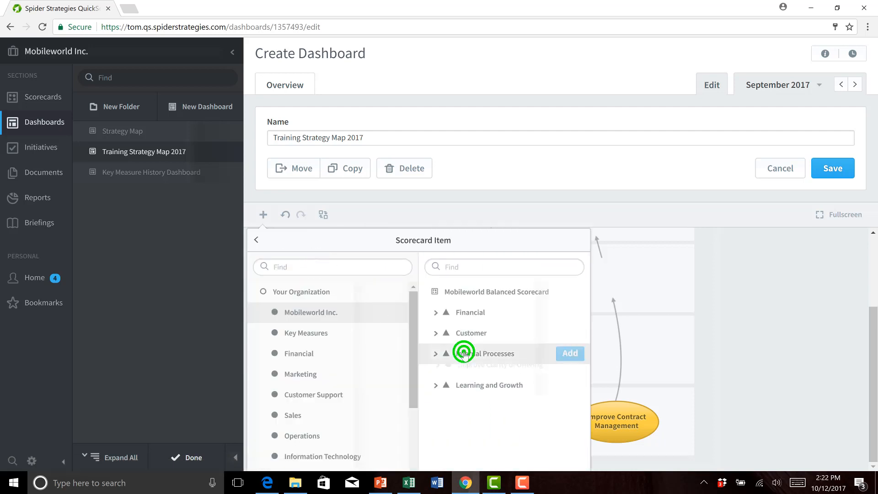
click(487, 376)
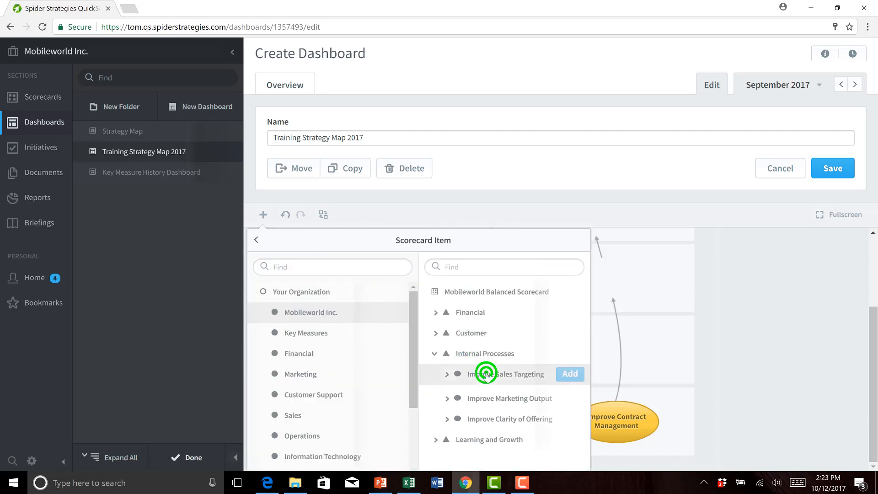
click(577, 374)
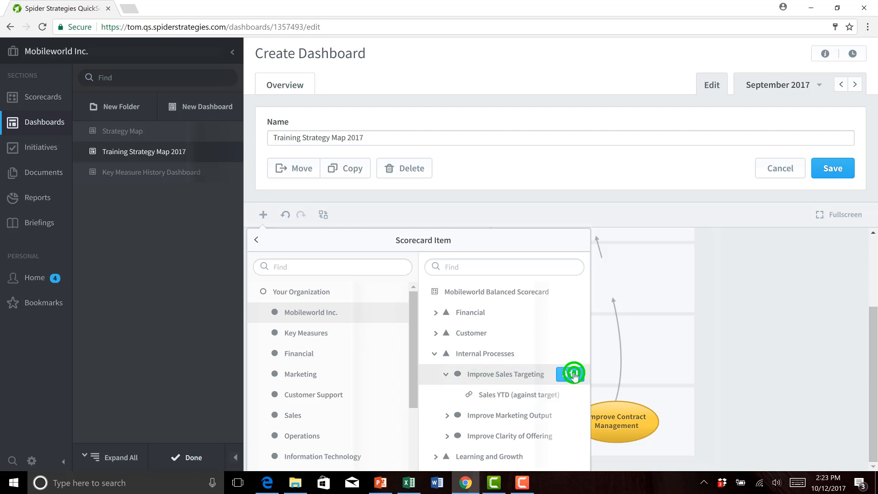
Step: Add scorecard item bubbles for Improve Marketing Output and Improve Clarity of Offering from Internal Processes
click(518, 413)
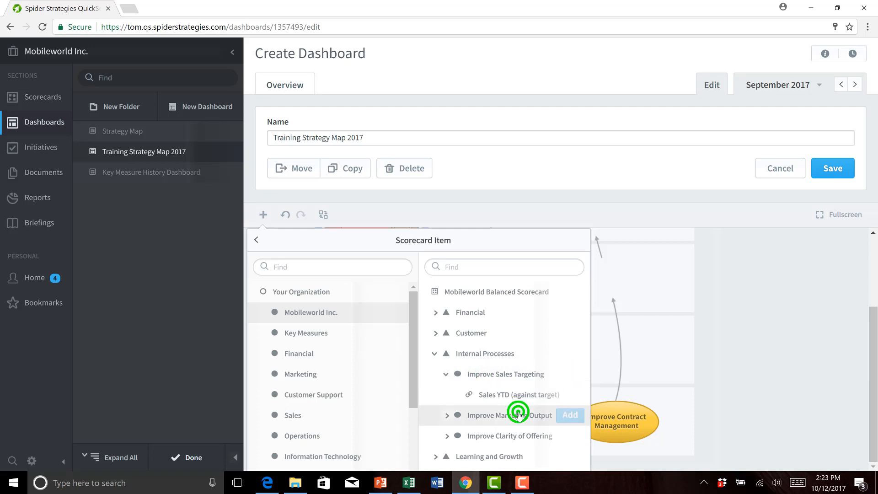
click(558, 413)
click(586, 407)
drag(586, 408, 586, 443)
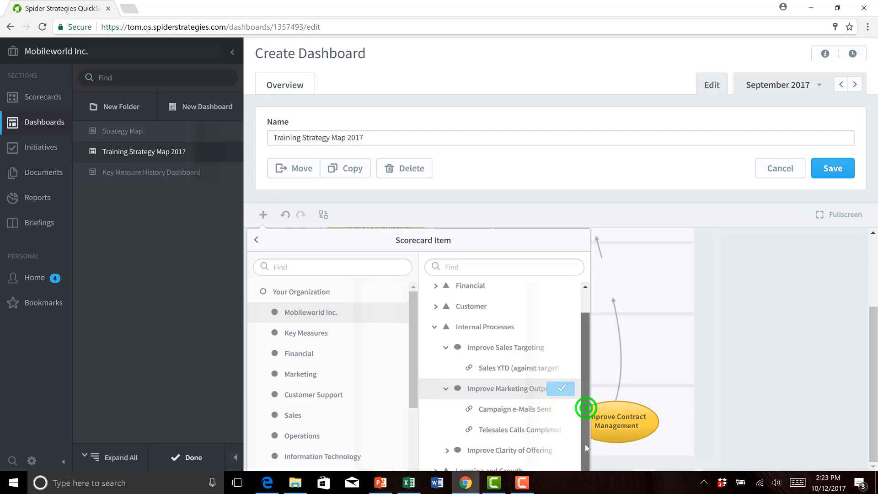
click(502, 448)
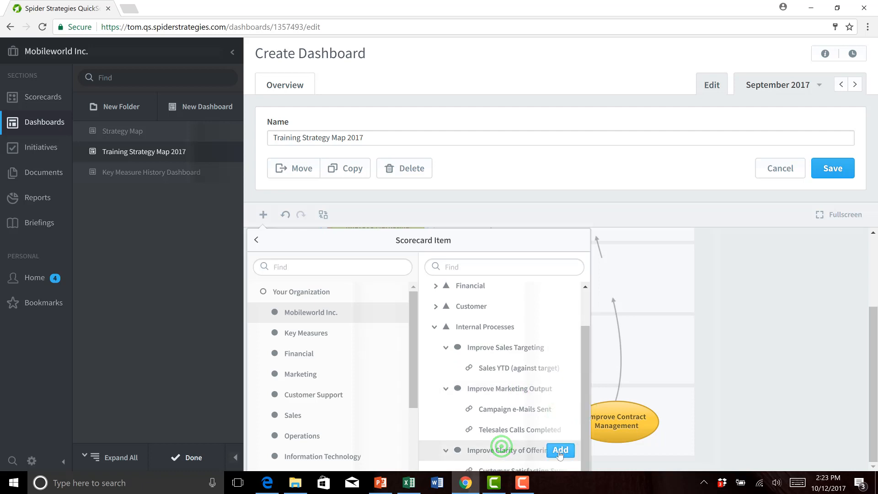
click(560, 451)
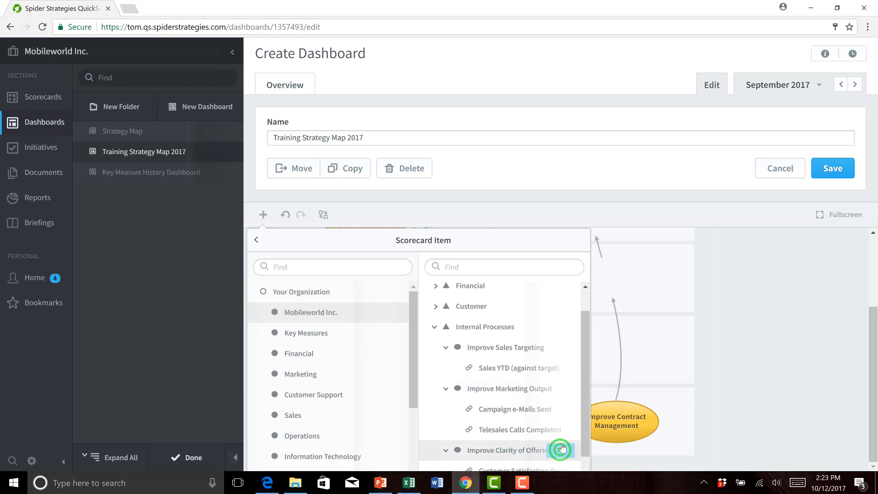
click(654, 273)
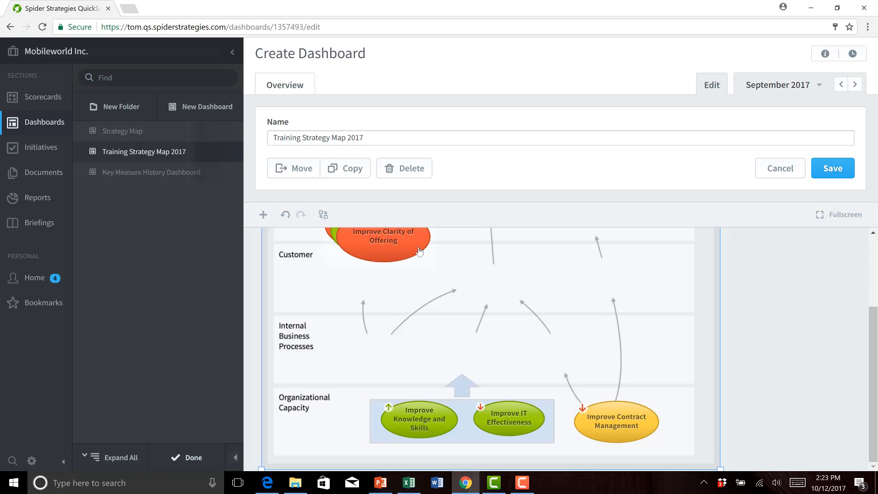
Step: Move the Improve Clarity of Offering bubble into the Internal Business Processes row, and place and shrink the Improve Marketing Output bubble beside it
drag(392, 241, 391, 438)
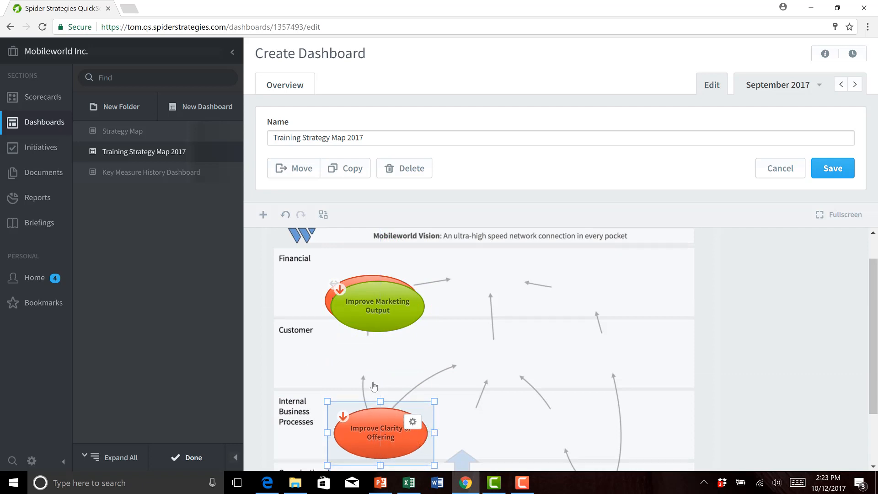
drag(407, 322, 498, 432)
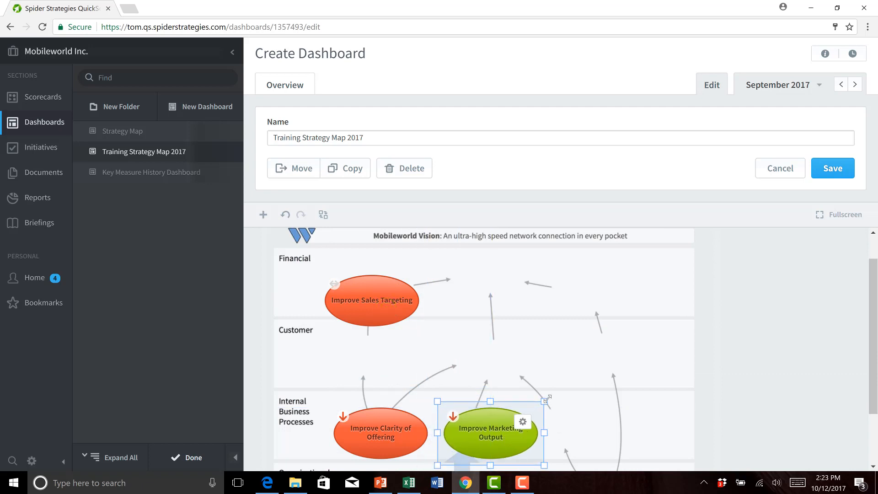
drag(547, 398, 530, 413)
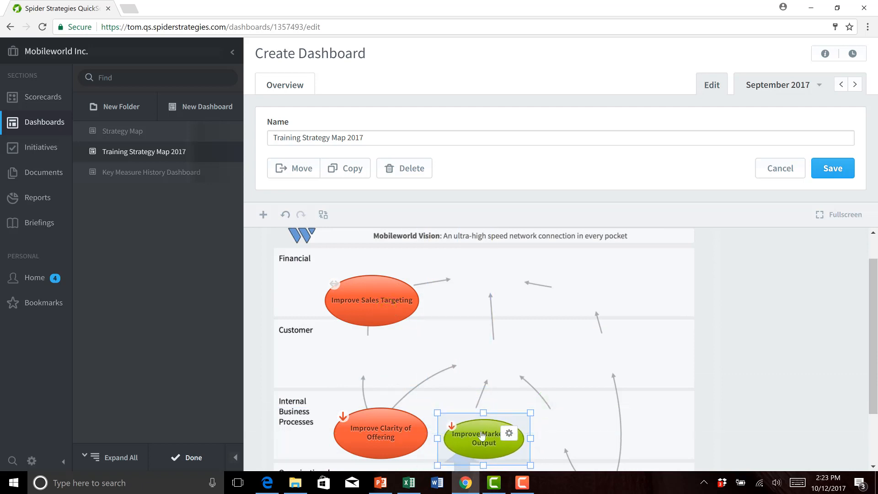
drag(482, 437, 501, 418)
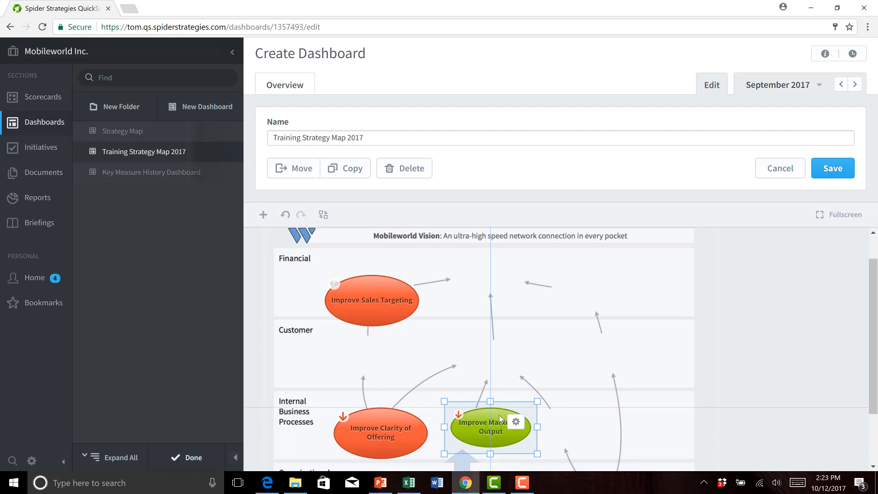
Step: Shrink the Improve Clarity of Offering bubble slightly to fit the Internal Business Processes row
click(416, 421)
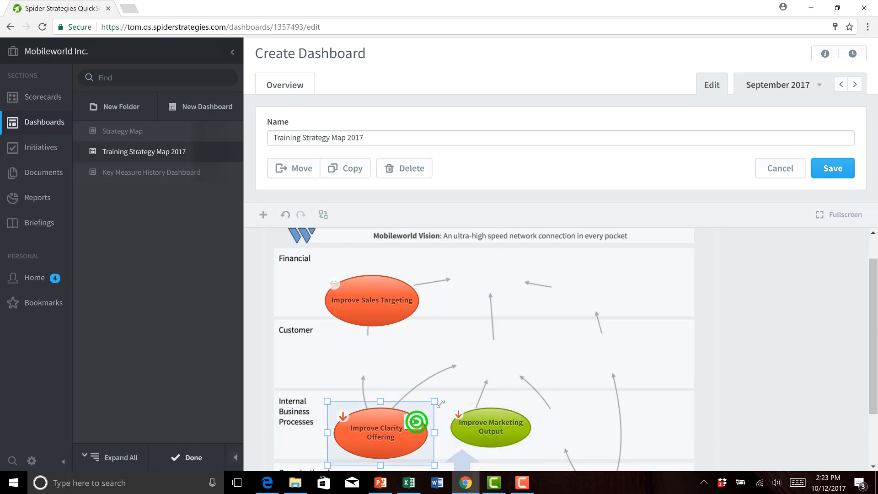
drag(437, 402, 409, 420)
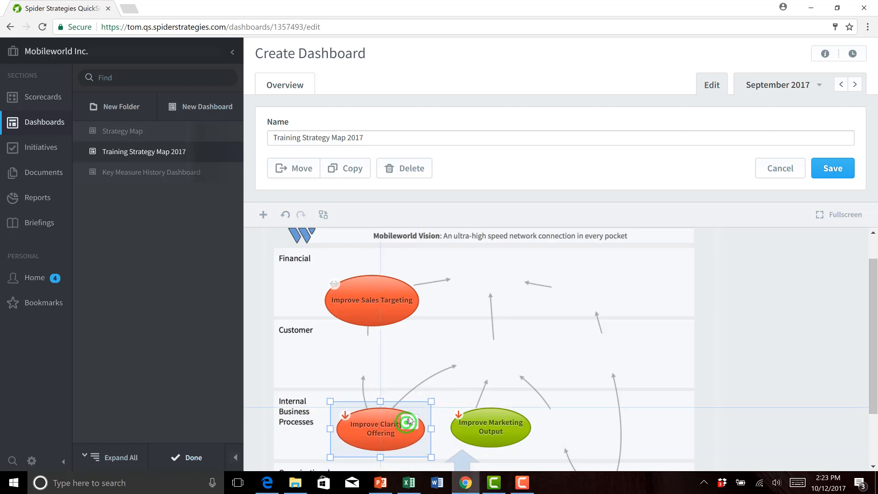
click(410, 421)
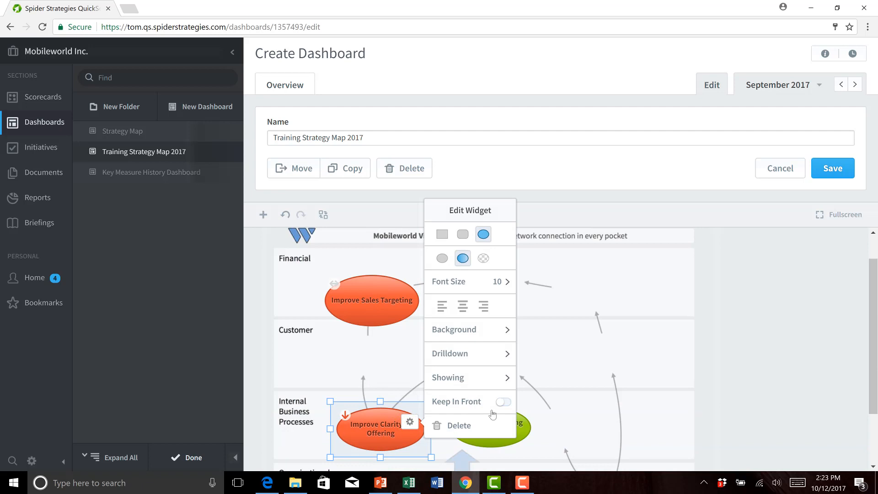
Step: Move the Improve Sales Targeting bubble beside Improve Marketing Output in the Internal Business Processes row and shrink it to fit
drag(378, 309, 594, 433)
drag(642, 397, 598, 418)
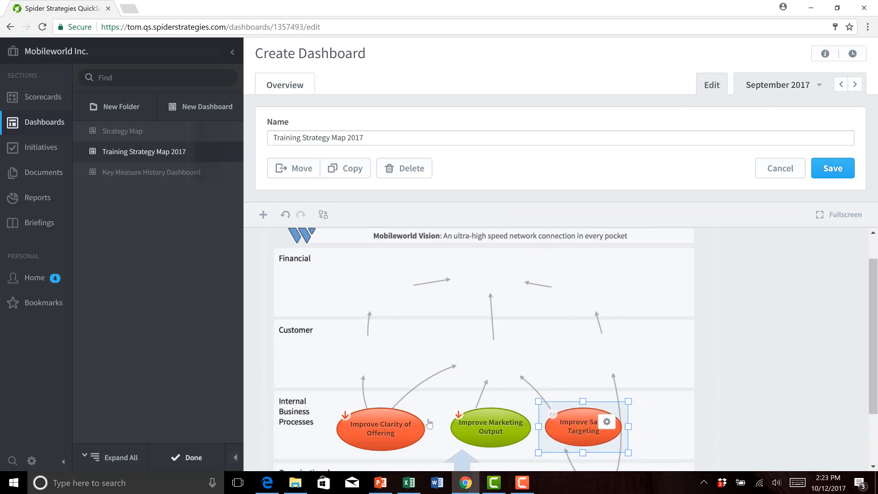
drag(469, 292, 471, 297)
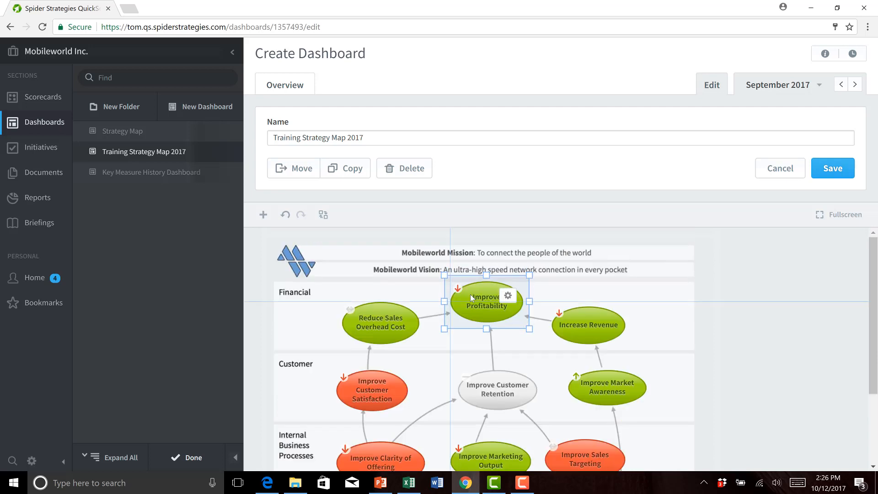
Step: Look over the whole strategy map and examine the background and drilldown options of the Improve Profitability bubble
click(668, 308)
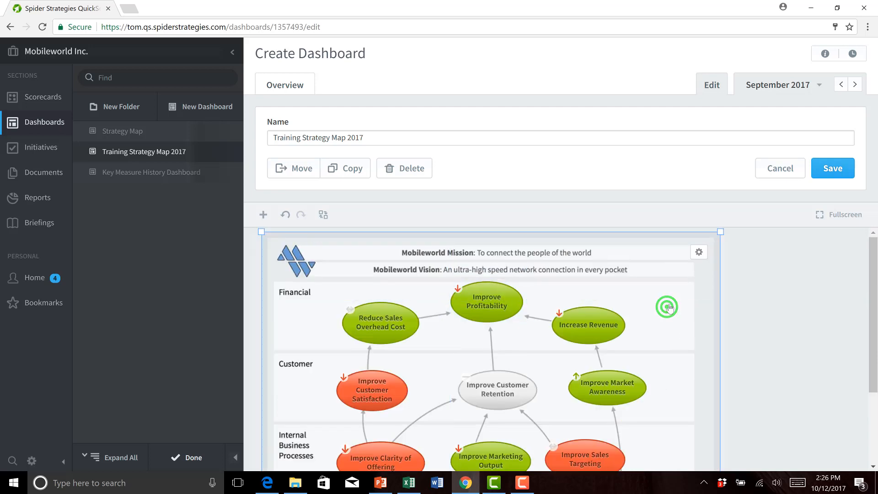
scroll(655, 316, down, 2)
scroll(655, 316, down, 1)
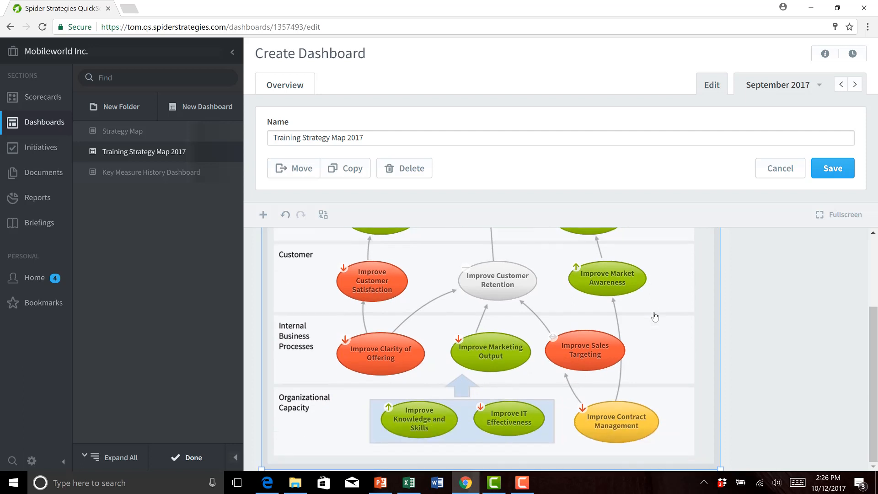
scroll(655, 315, up, 2)
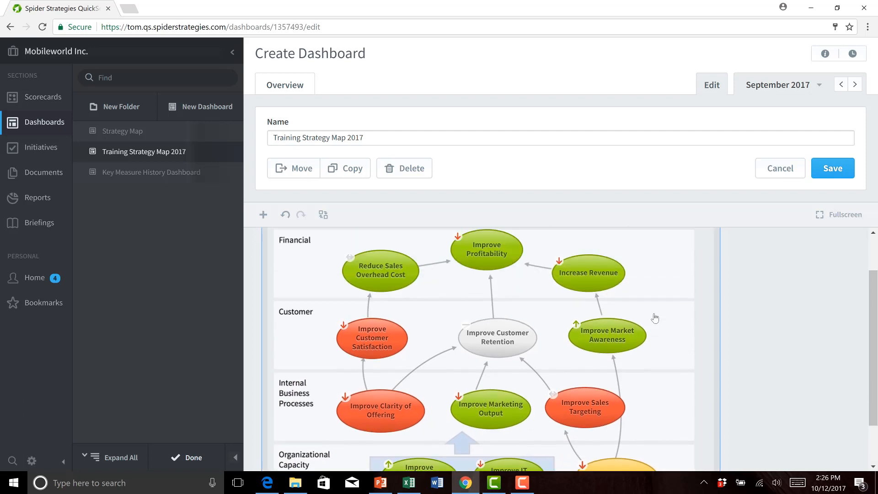
scroll(655, 318, up, 1)
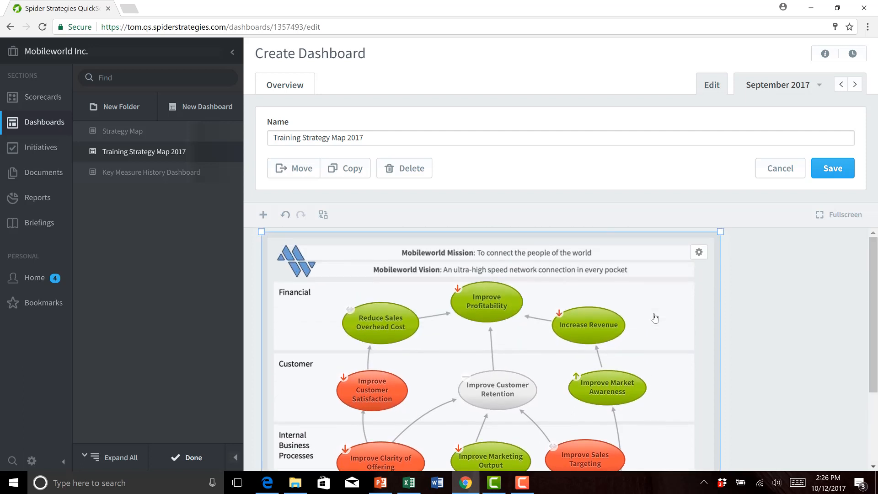
click(483, 303)
click(508, 294)
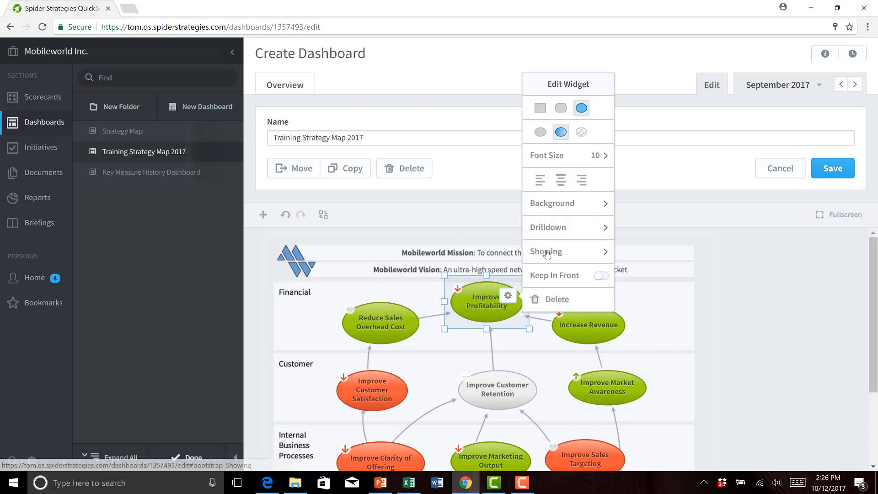
click(558, 202)
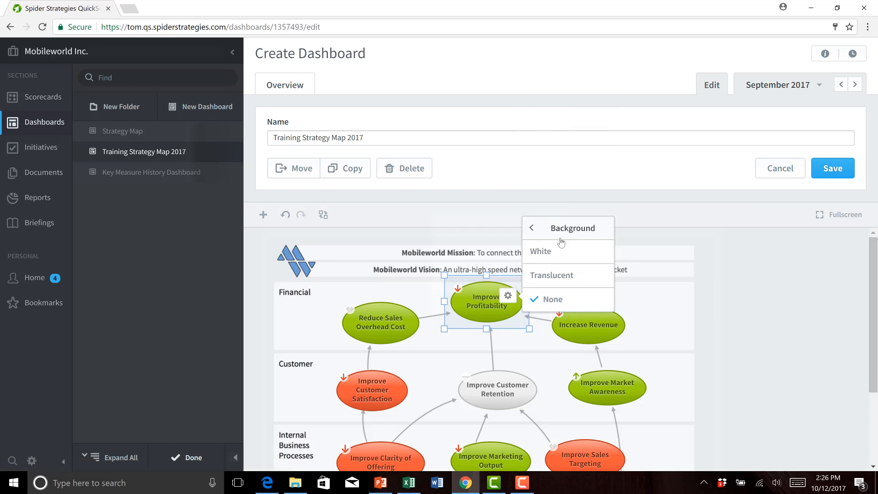
click(509, 295)
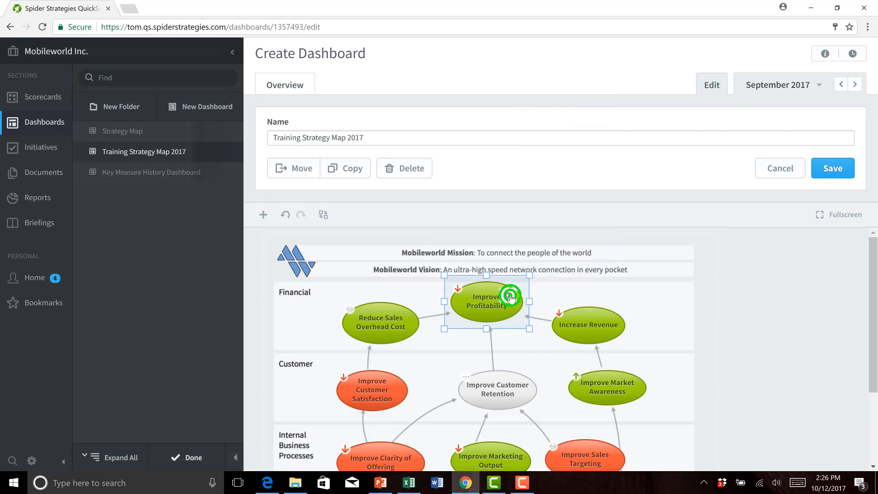
click(509, 296)
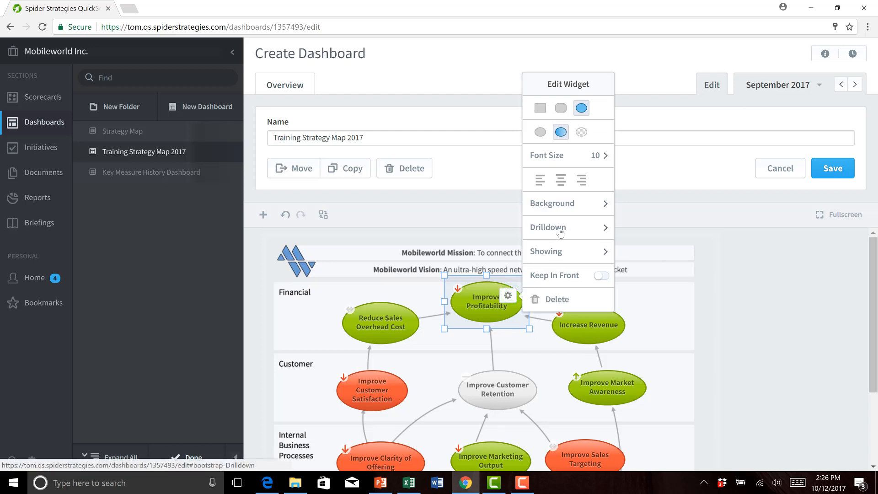
click(561, 232)
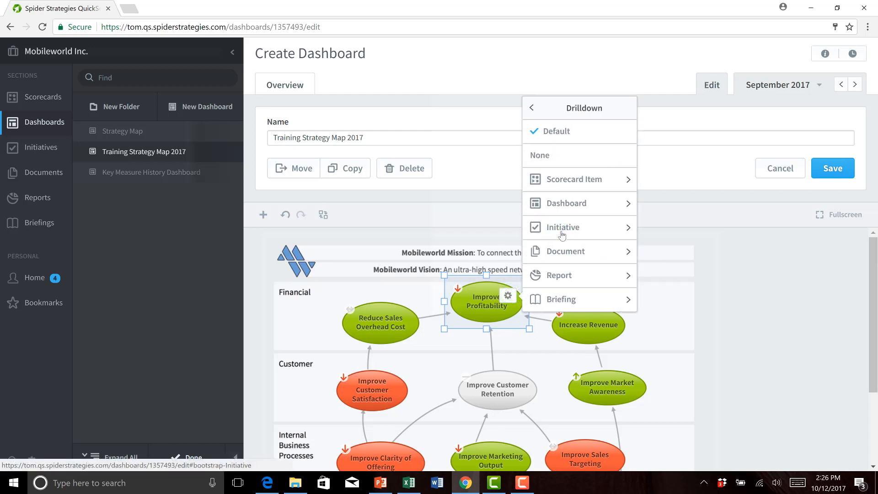
Step: Turn on the Score and Weight display for the Improve Profitability bubble
click(507, 296)
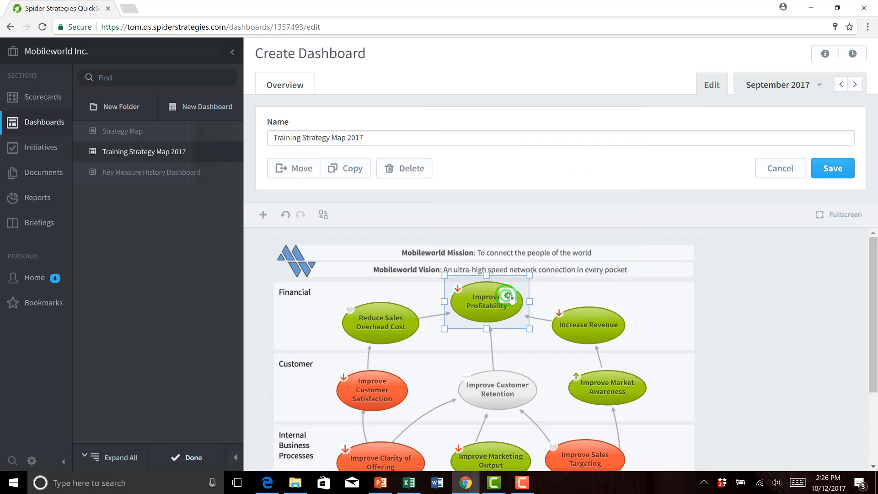
click(578, 249)
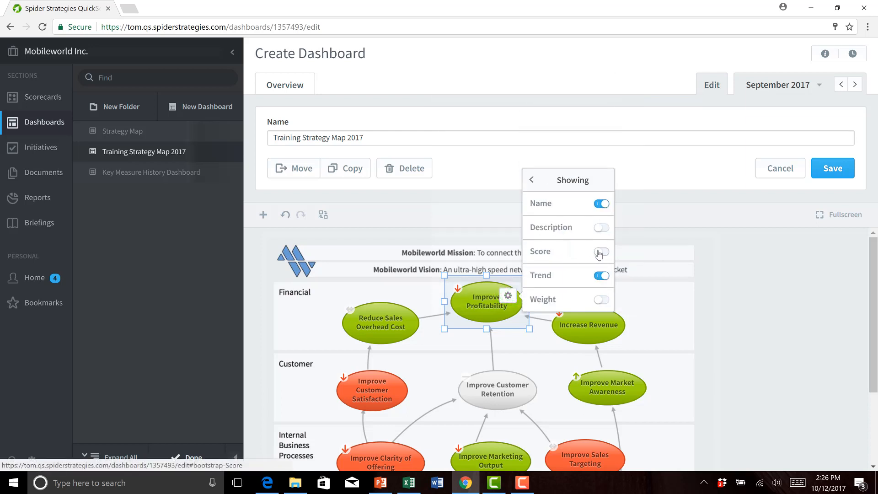
click(600, 252)
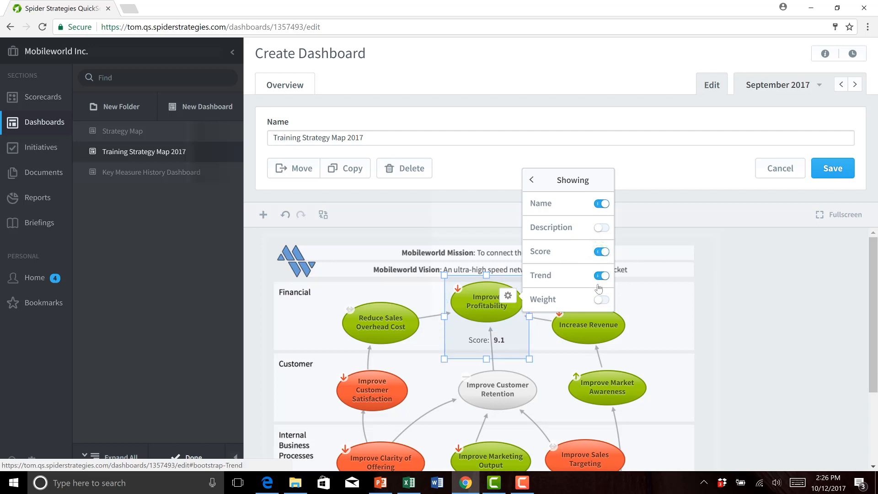
click(599, 300)
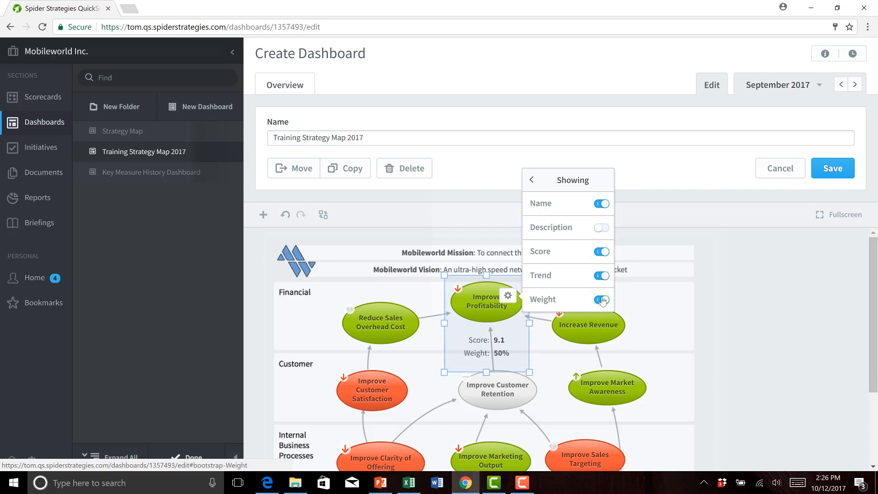
click(656, 305)
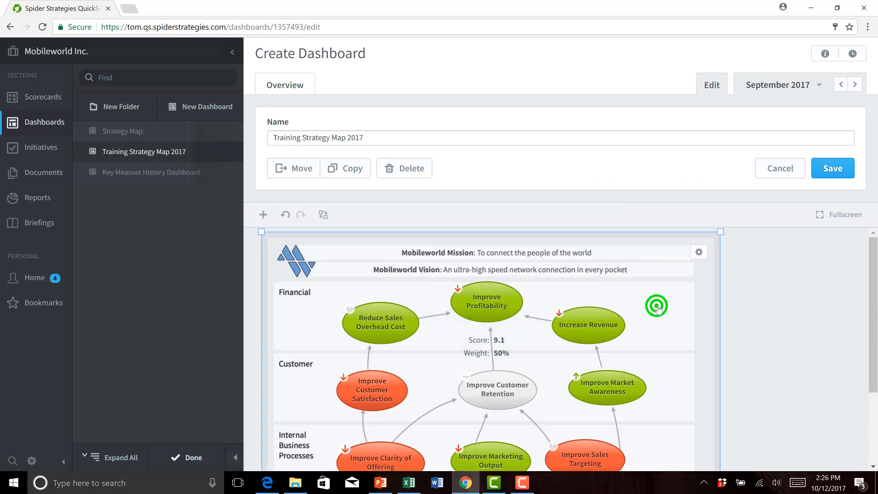
Step: Turn off the Score and Weight display for the Improve Profitability bubble
click(502, 298)
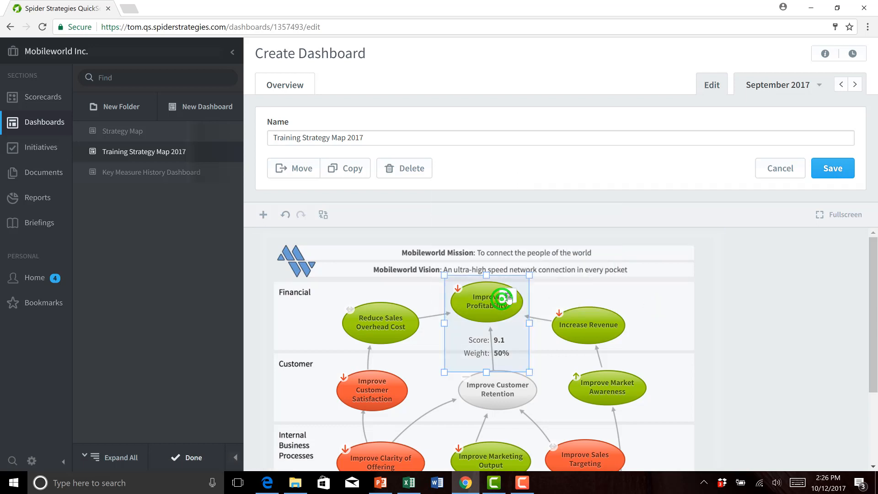
click(507, 296)
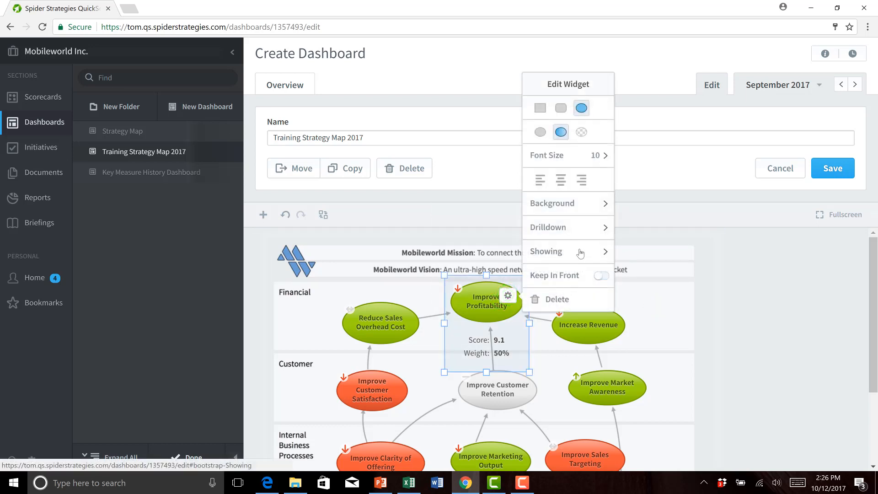
click(580, 250)
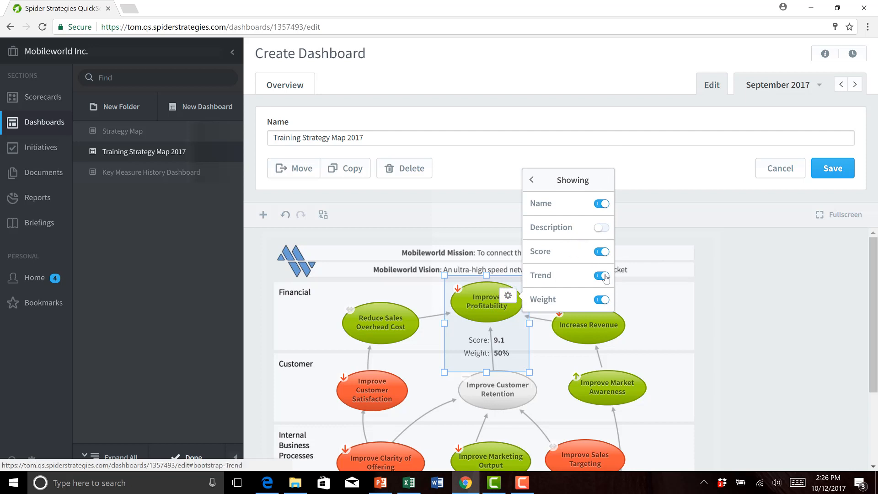
click(601, 251)
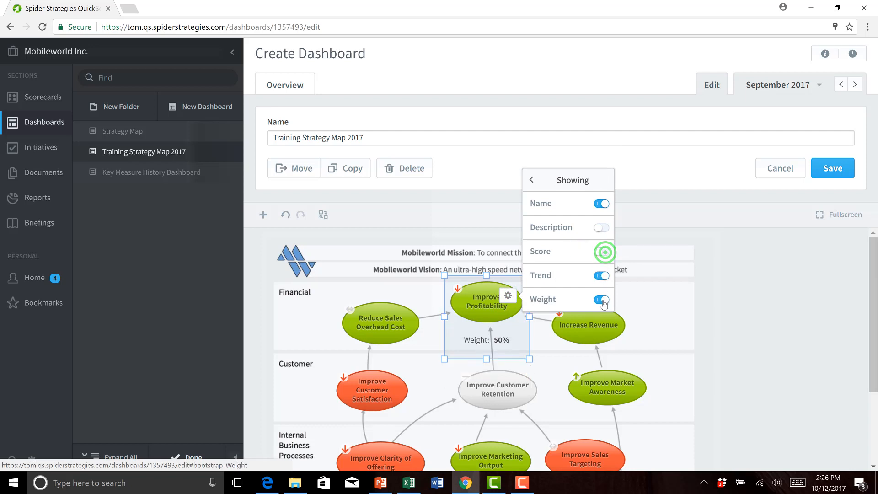
click(602, 300)
click(673, 297)
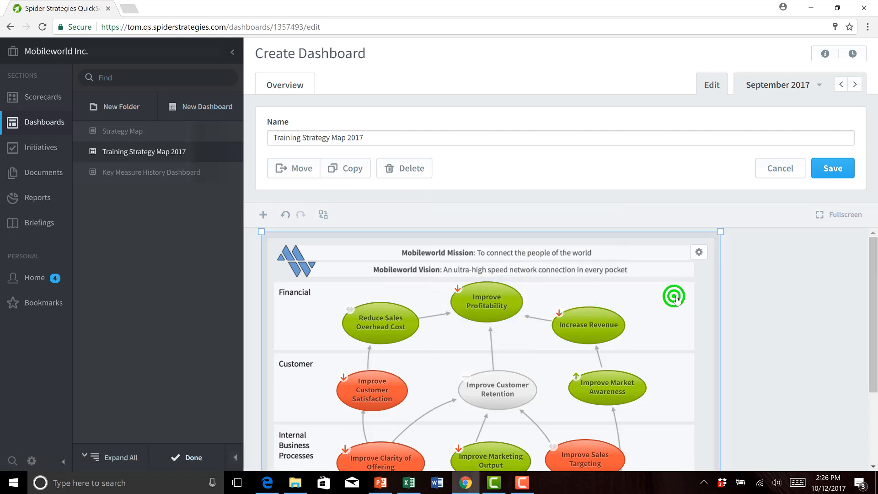
Step: Save the Training Strategy Map 2017 dashboard and finish editing it
click(832, 169)
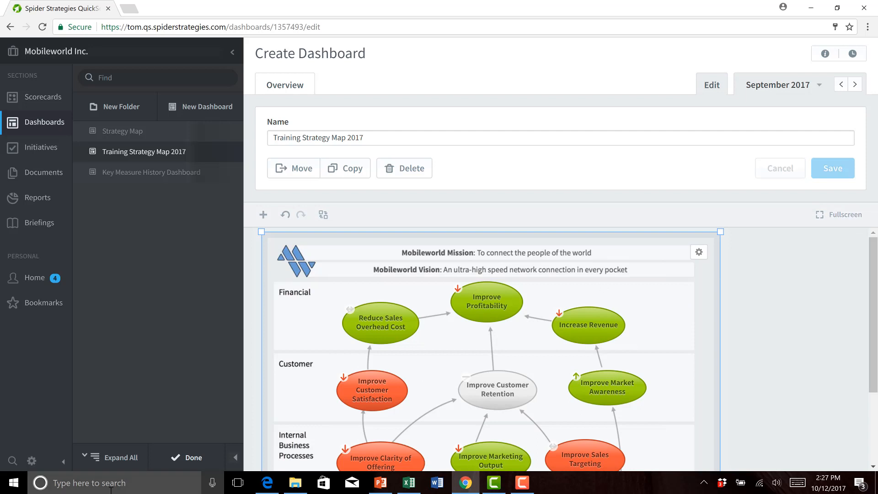
click(191, 460)
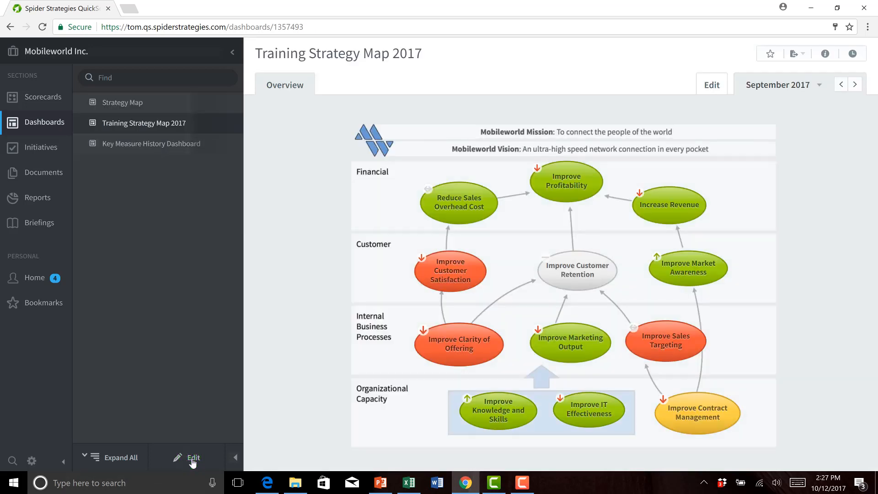